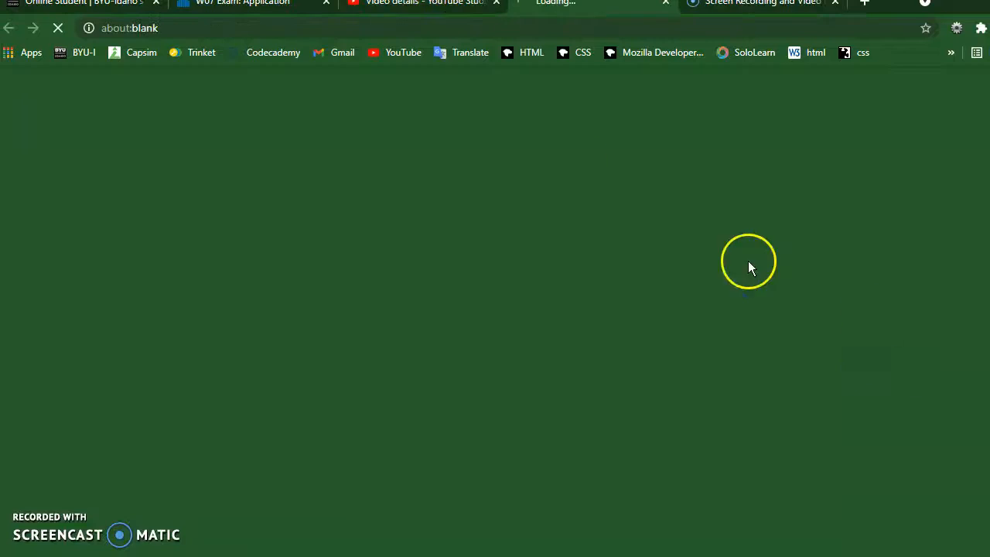
Copy the MS Word: Cover Pages video address and paste it as a link below the introduction in the TutorialDocumentImage Word document
left_click(376, 28)
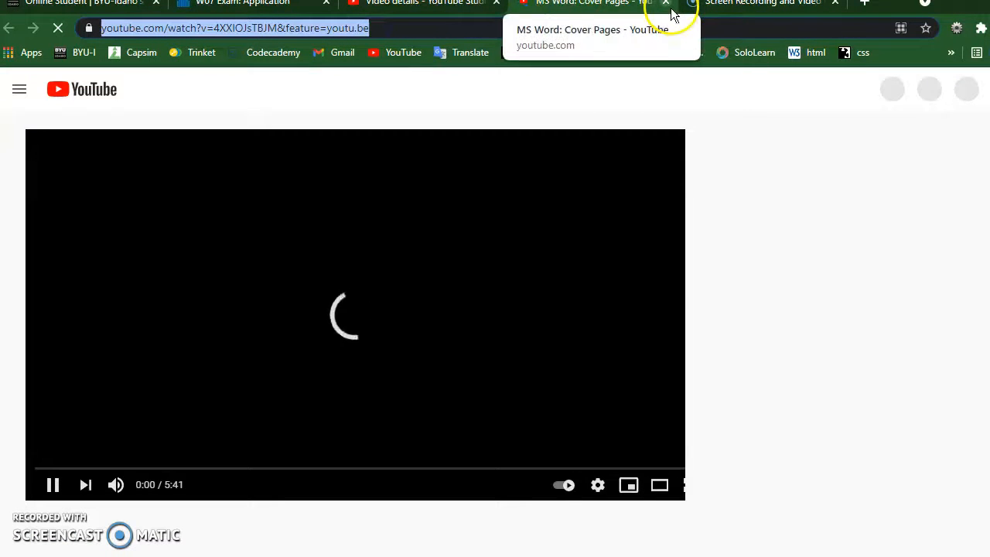
left_click(417, 6)
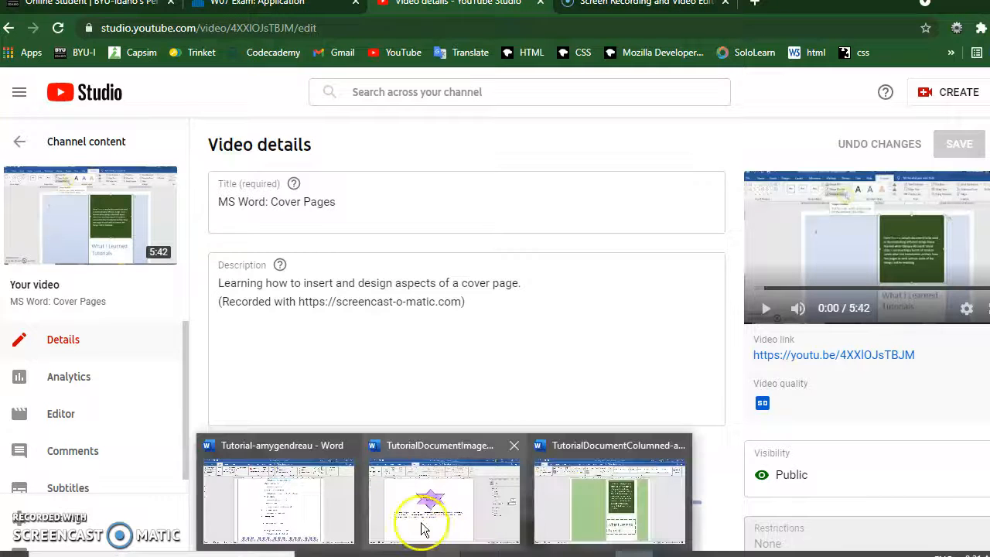
left_click(413, 508)
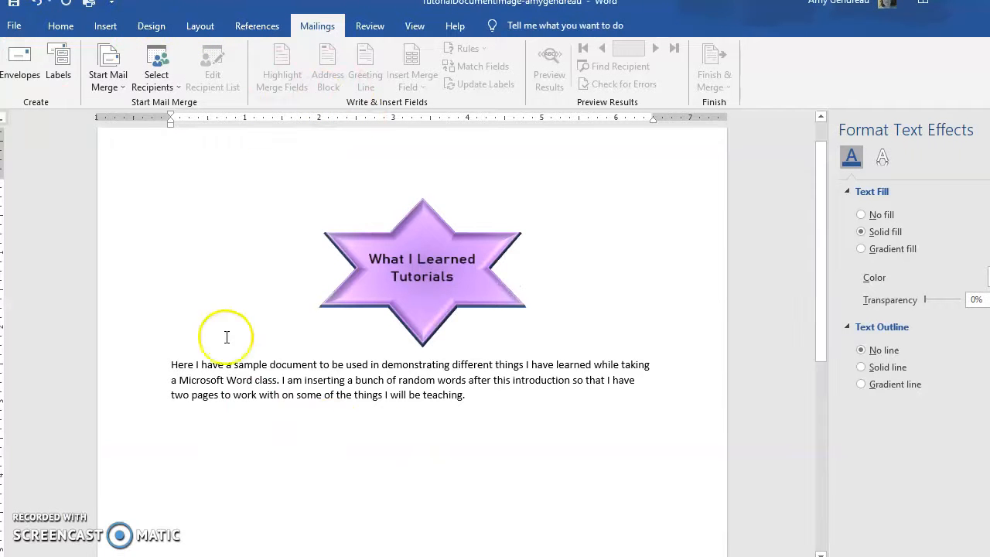
type("https://www.youtube.com/watch?v=4XXlOJsTBJM&feature=youtu.be")
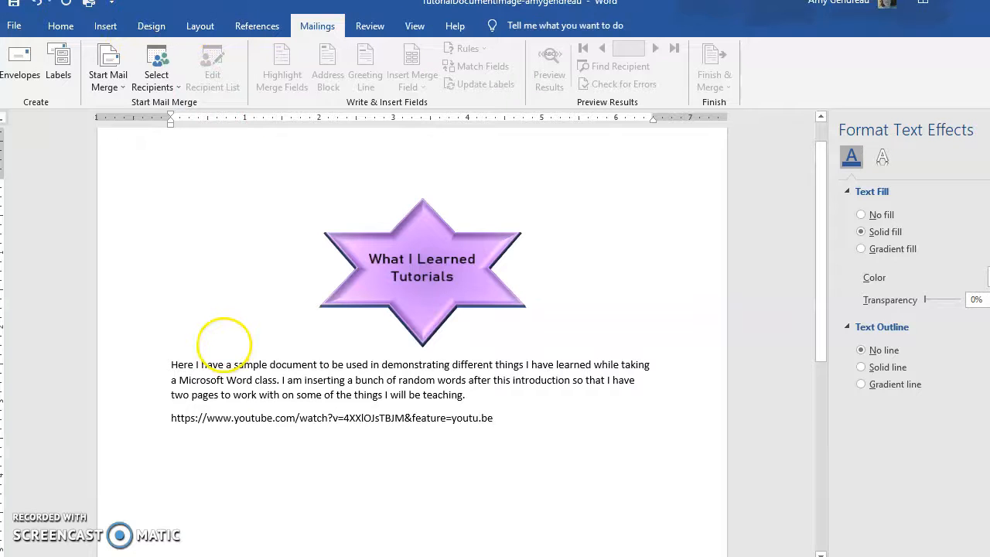
key("Return")
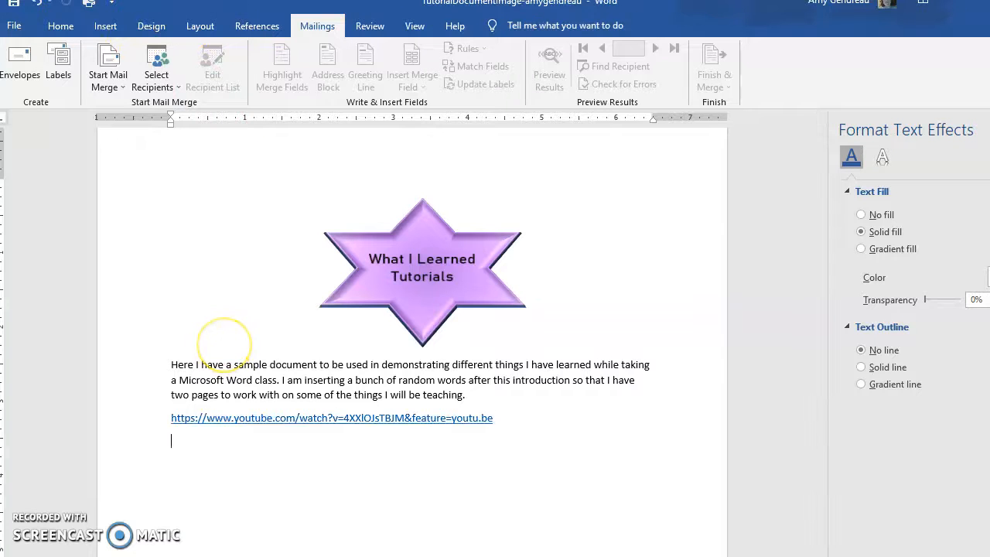
Edit the pasted YouTube hyperlink so that its display text reads "My Link"
right_click(268, 420)
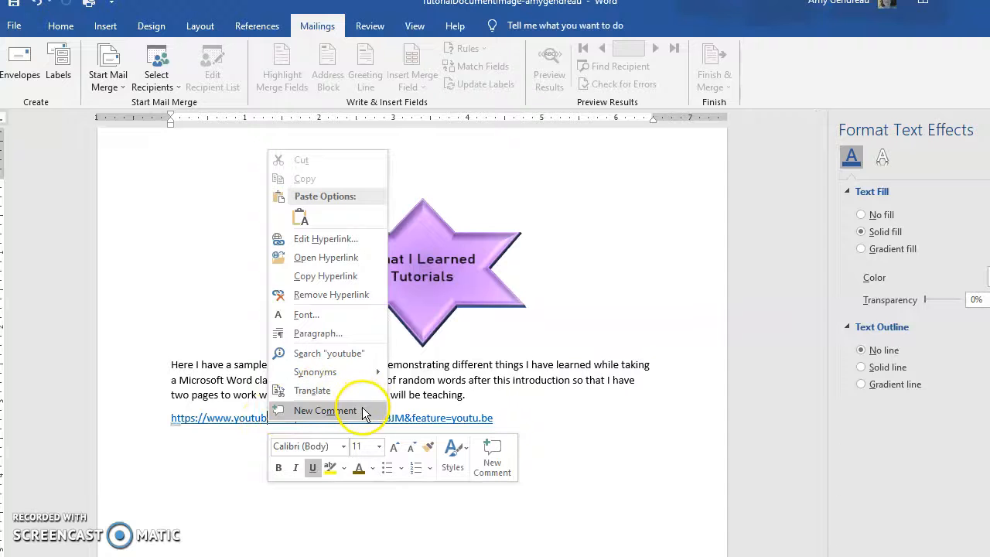
left_click(341, 241)
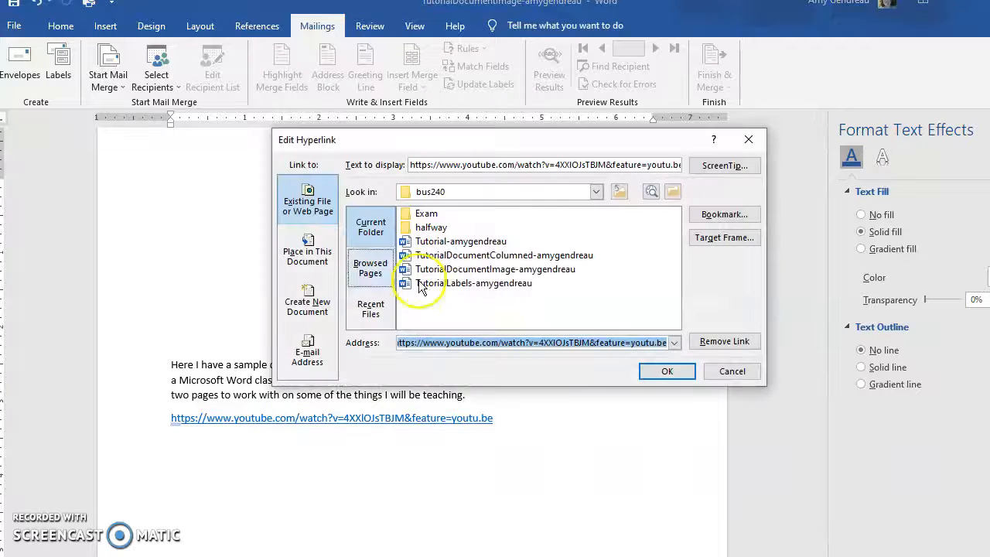
left_click(555, 164)
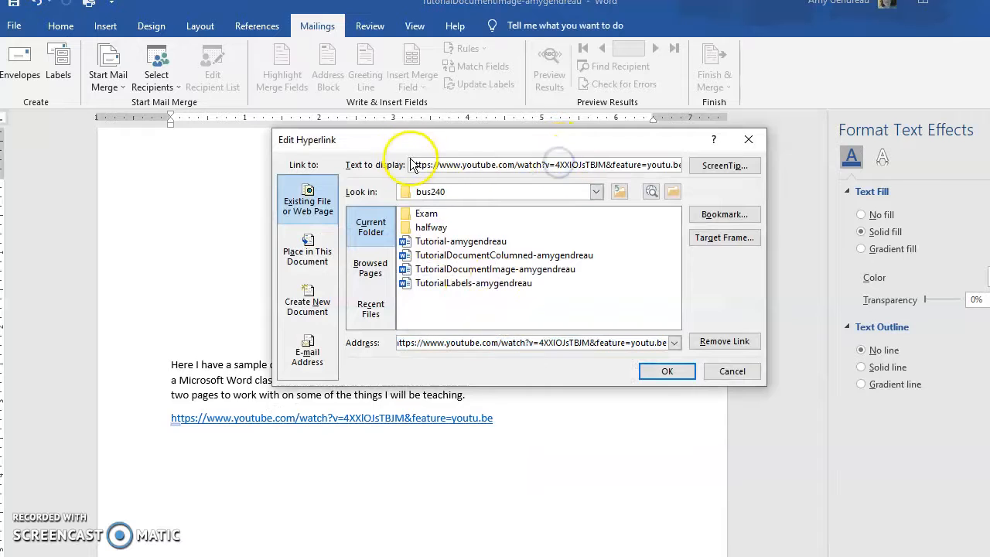
left_click_drag(412, 164, 704, 170)
key("ctrl+c")
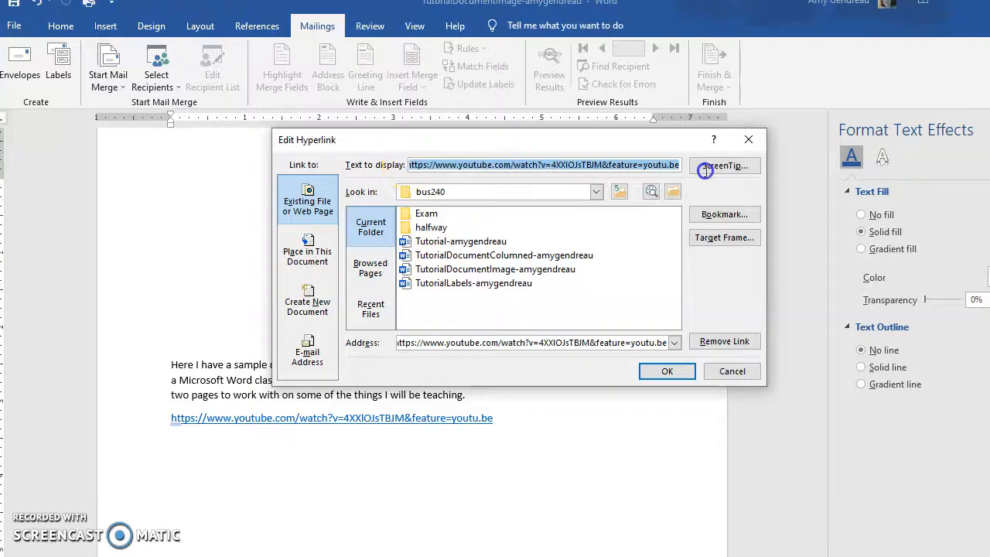
type("My Link")
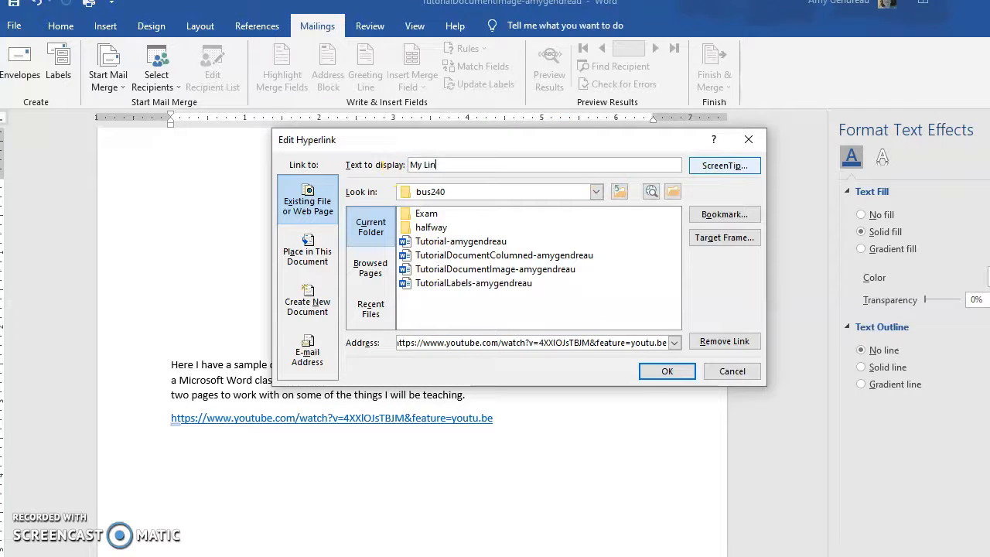
left_click(684, 372)
mouse_move(193, 424)
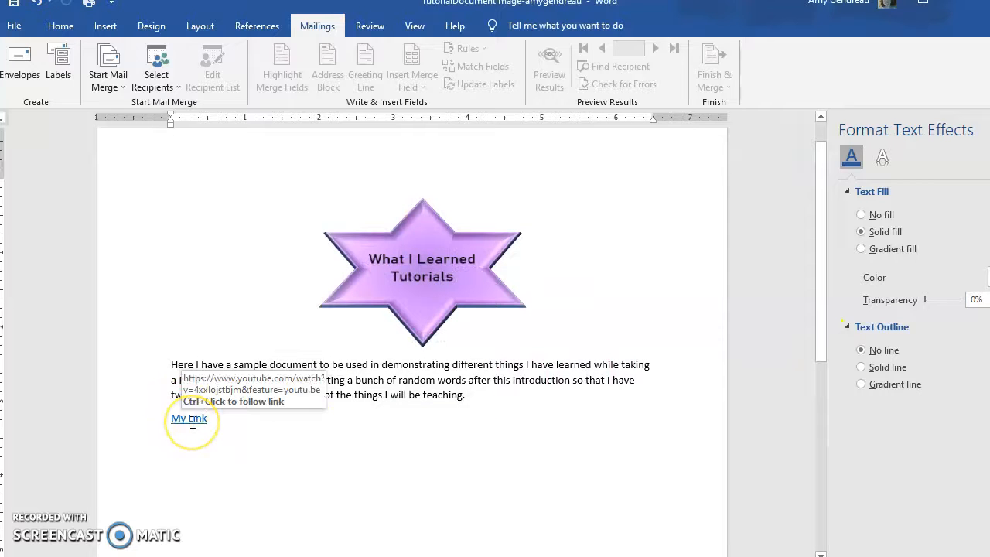
Insert a second hyperlink below "My Link" with the copied video address and display text "My other link", and follow it
left_click(268, 423)
key("Return")
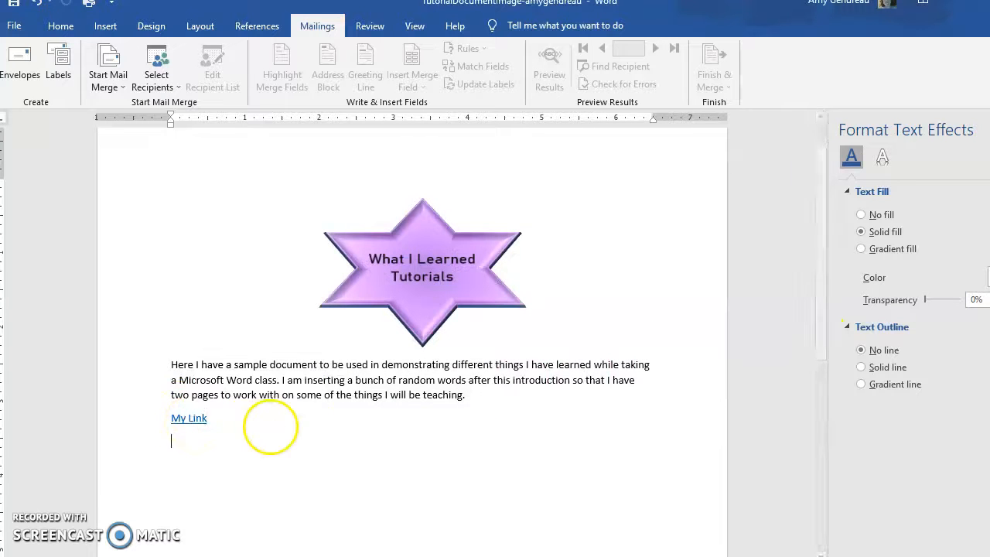
left_click(112, 28)
left_click(538, 48)
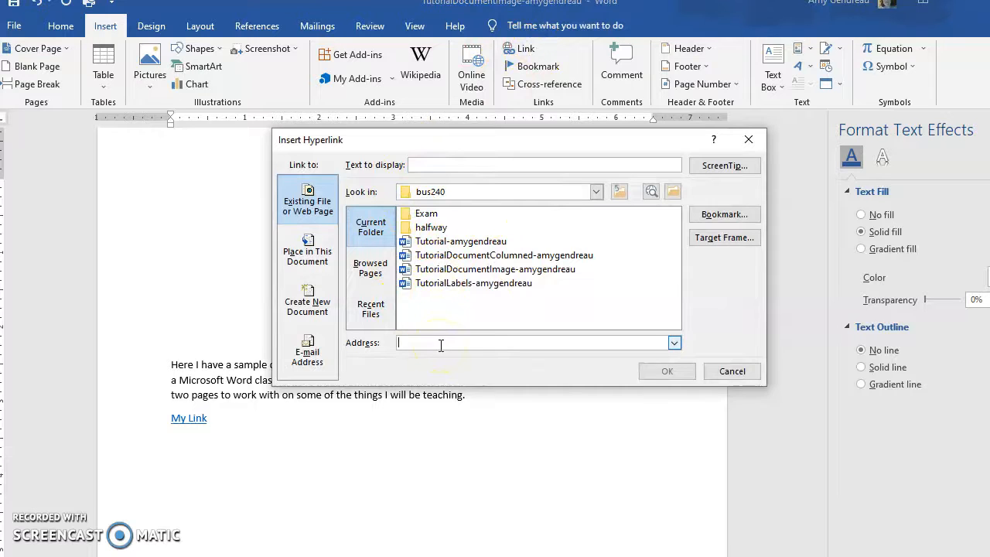
key("ctrl+v")
left_click(501, 165)
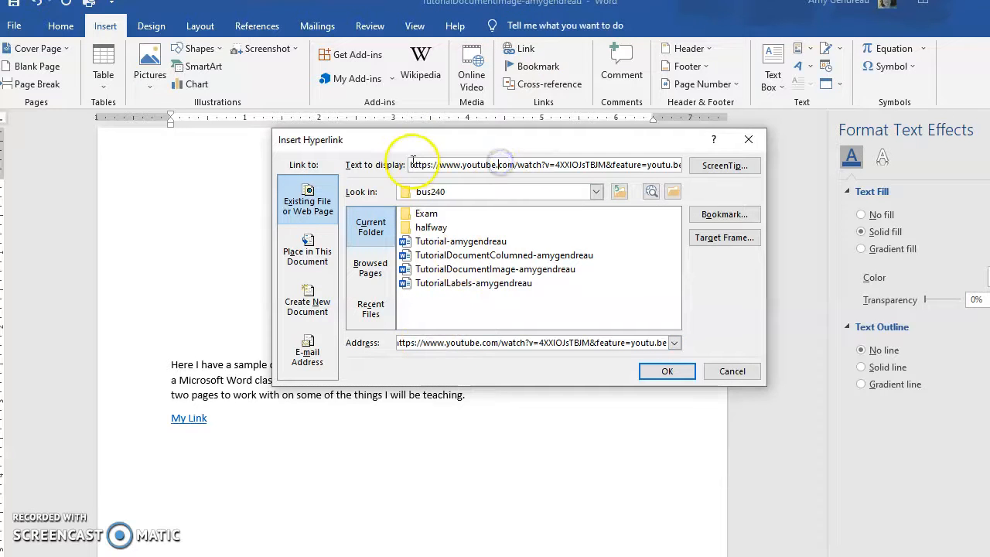
double_click(413, 164)
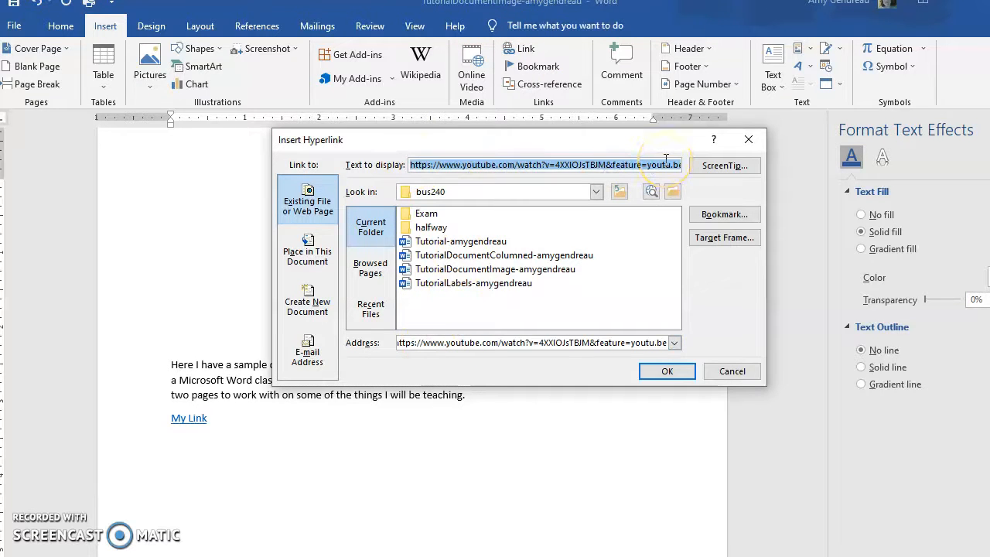
type("My other link")
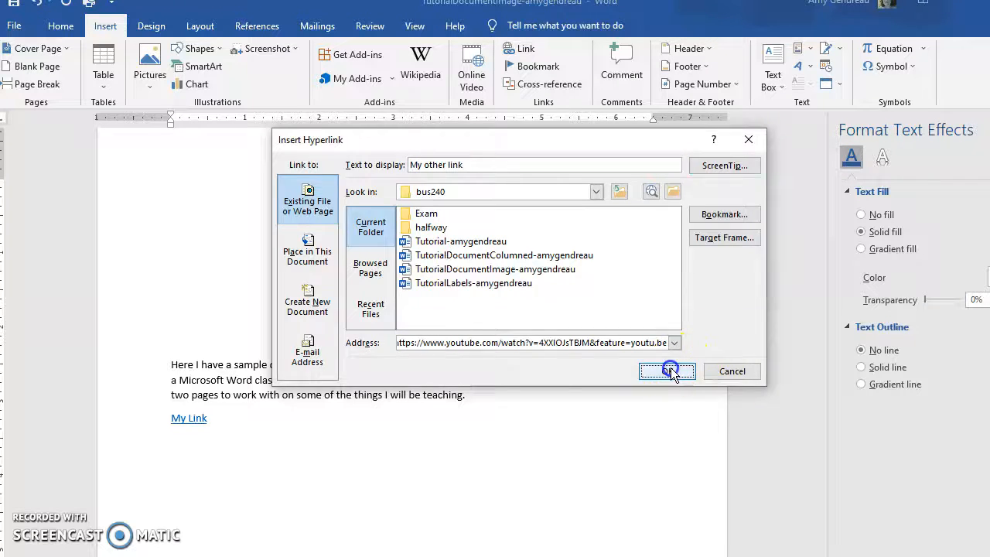
left_click(669, 370)
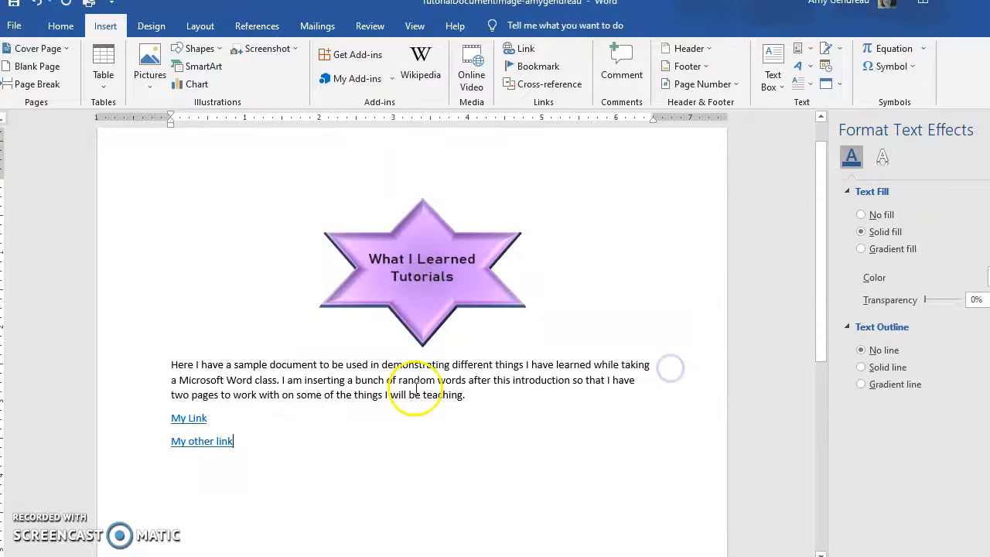
left_click(215, 440, "ctrl")
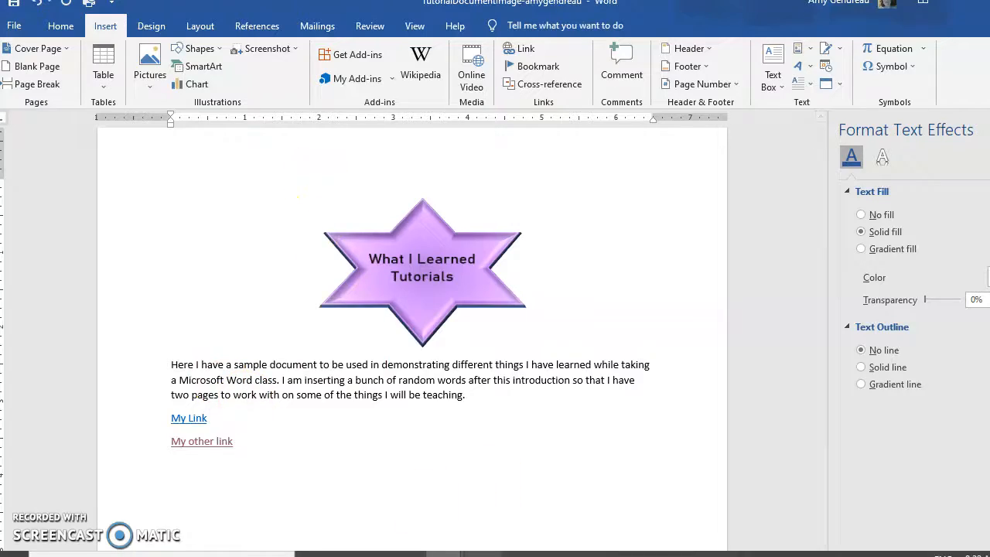
Switch to the TutorialDocumentColumned document and start a bookmark before the first "Click Insert" paragraph on the page following page 2
mouse_move(444, 554)
left_click(580, 503)
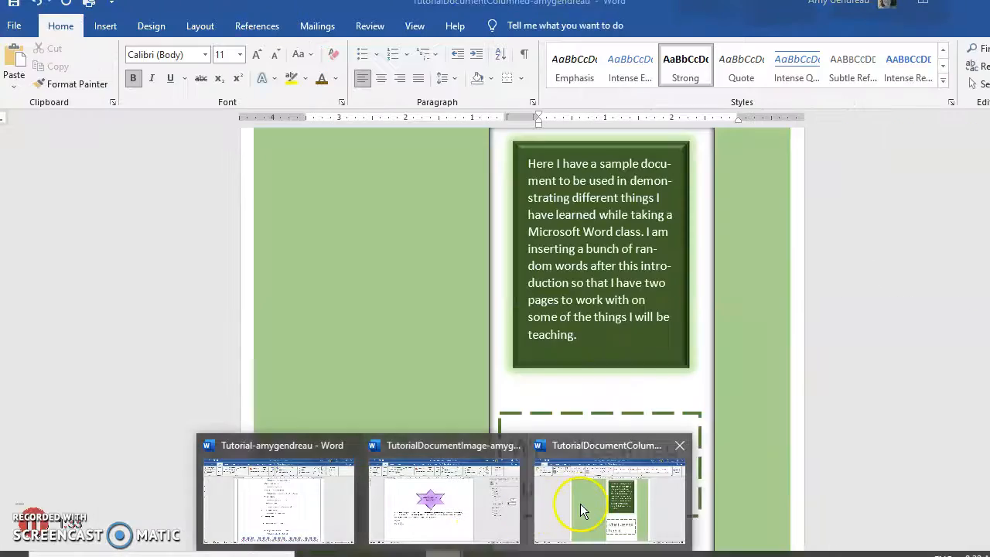
scroll(557, 436, "down", 20)
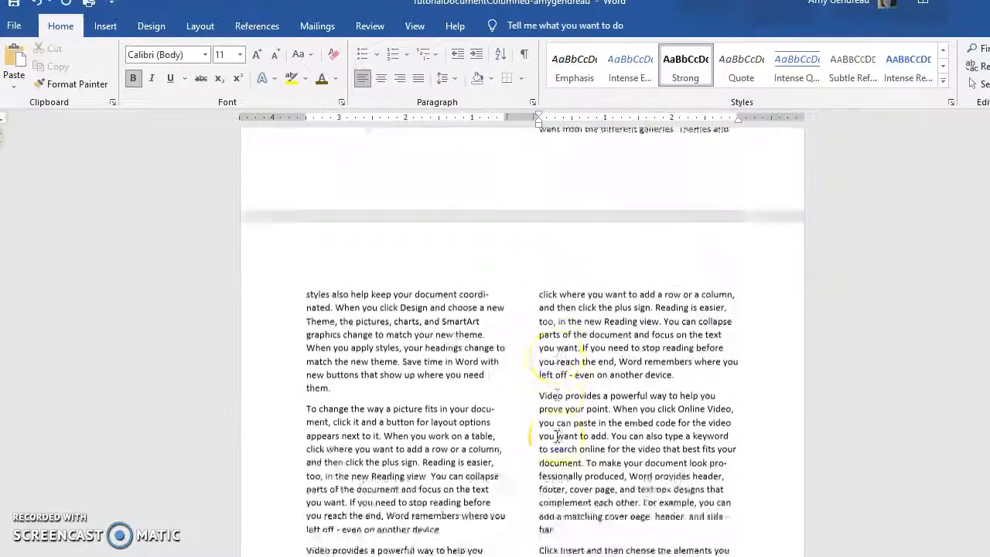
scroll(556, 379, "down", 10)
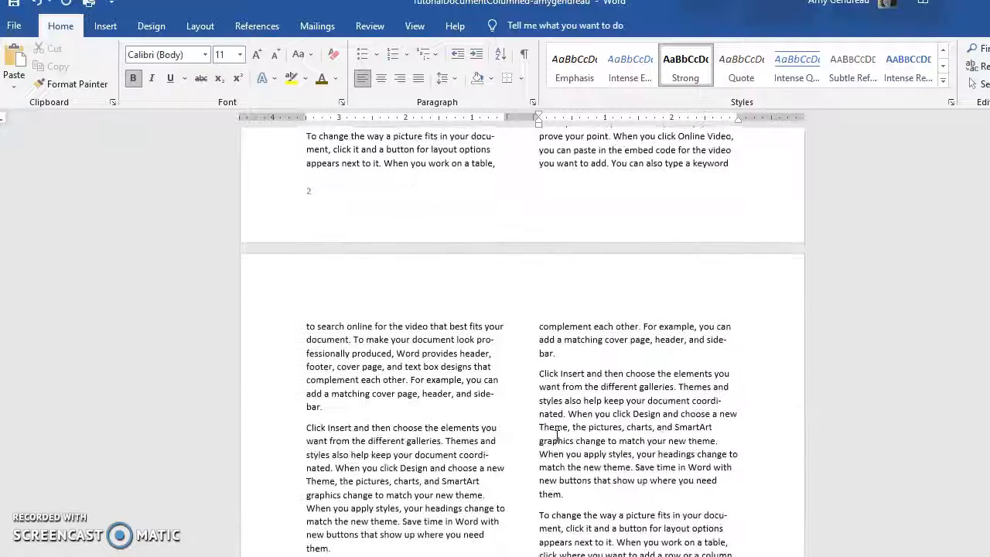
left_click(304, 397)
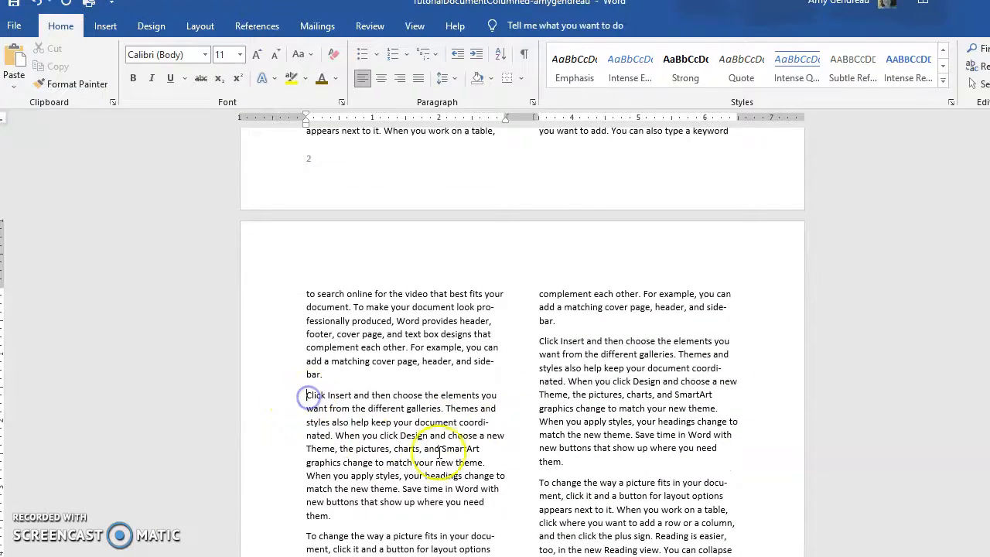
left_click(105, 26)
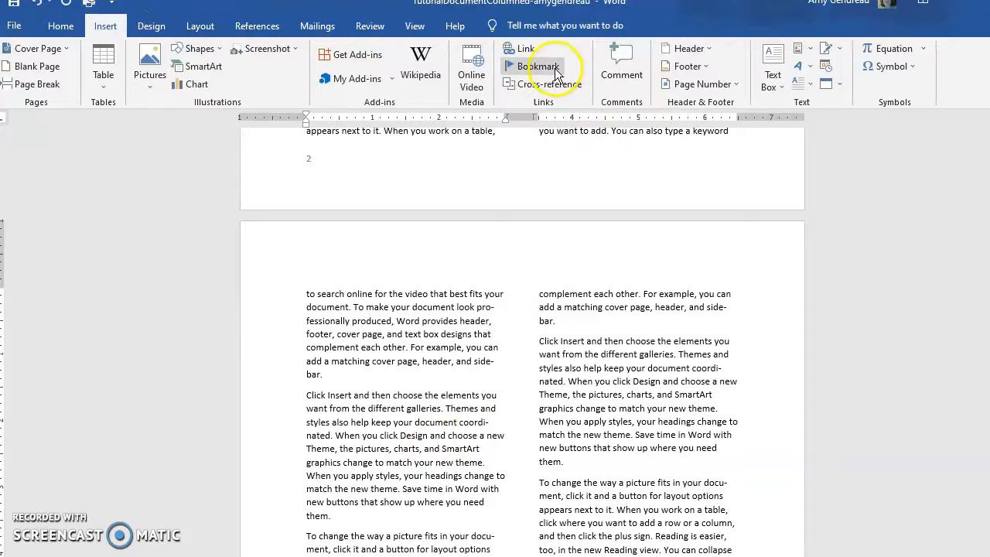
left_click(538, 66)
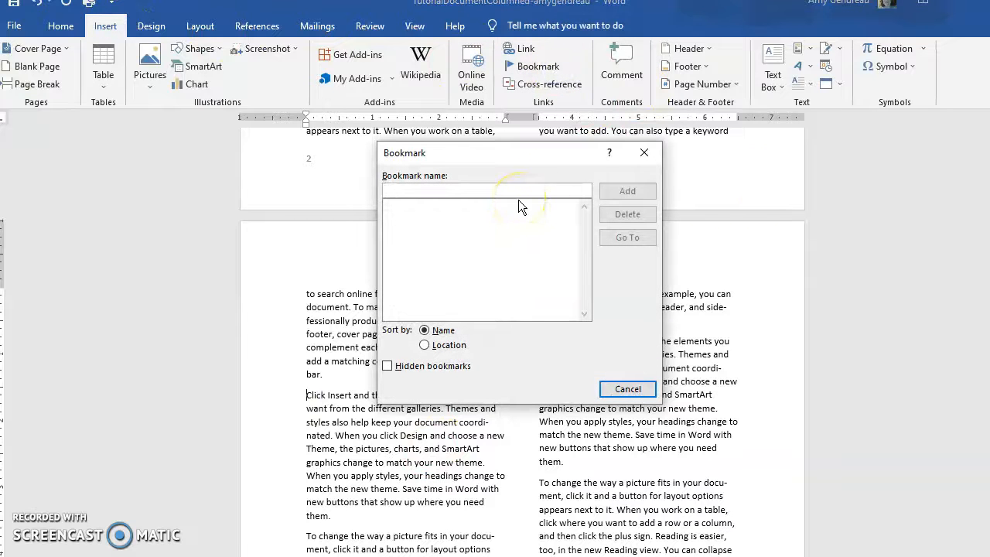
type("End of document")
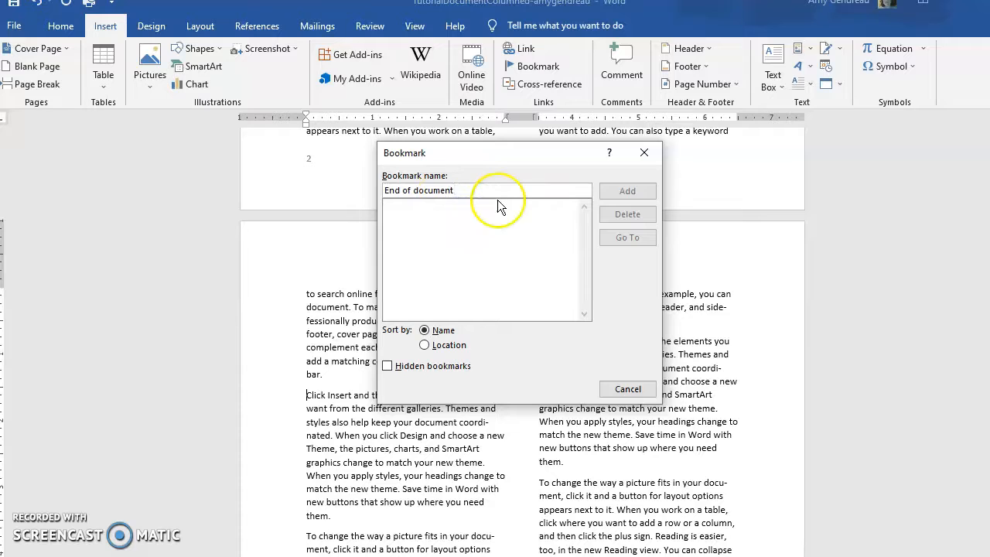
key("BackSpace")
key("BackSpace")
key("BackSpace")
key("BackSpace")
key("BackSpace")
key("BackSpace")
key("BackSpace")
key("BackSpace")
key("BackSpace")
key("BackSpace")
key("BackSpace")
key("BackSpace")
key("BackSpace")
key("BackSpace")
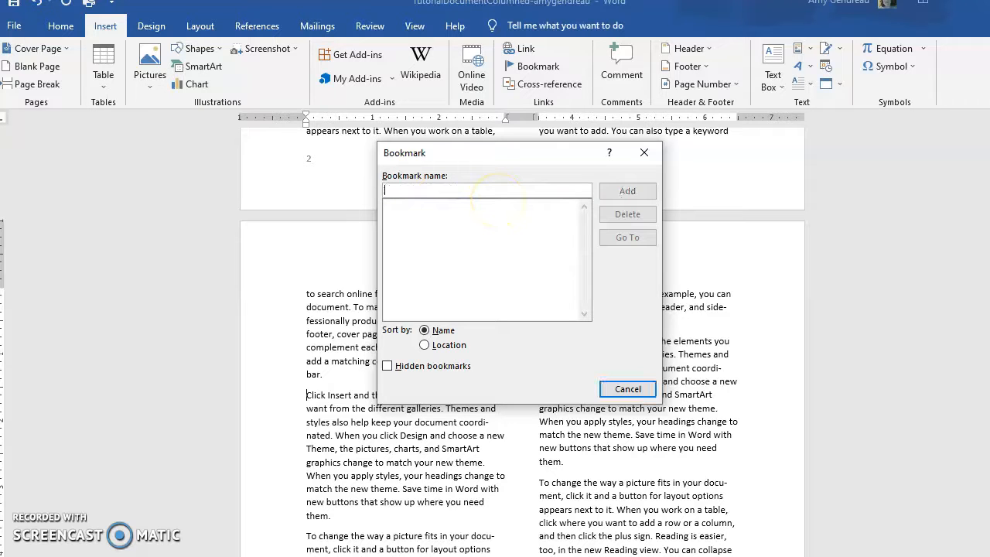
Name the bookmark end_of_document and add it to the document
type("end_of_document")
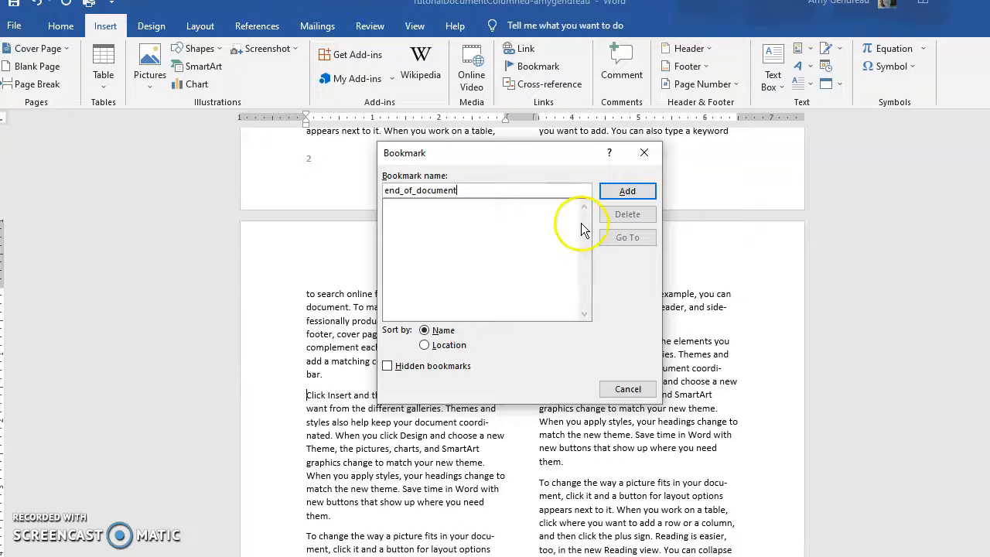
type("$")
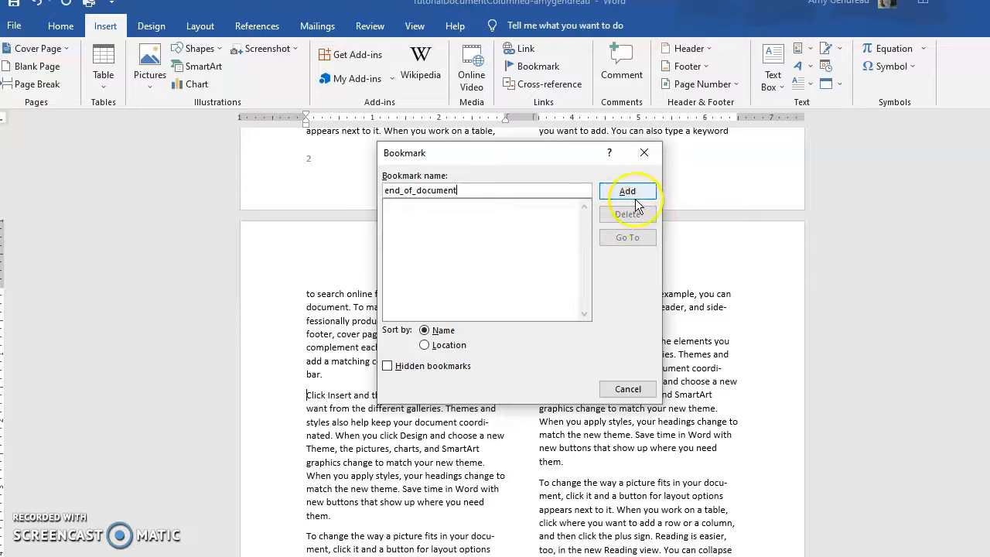
left_click(501, 189)
left_click(624, 192)
left_click(628, 192)
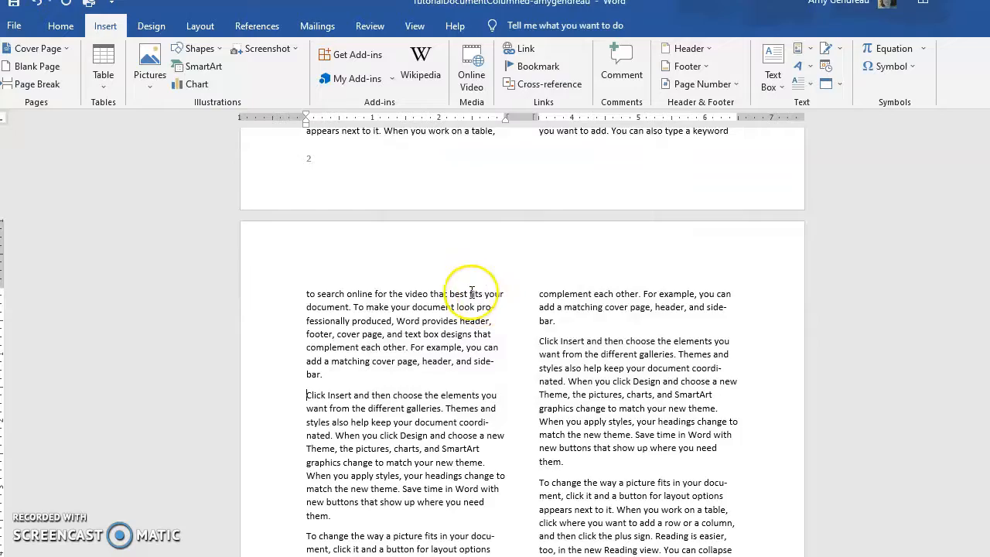
Insert a hyperlink to the end_of_document bookmark before the first "Video provides" paragraph on the page after the green block
scroll(473, 300, "up", 4)
scroll(472, 293, "up", 18)
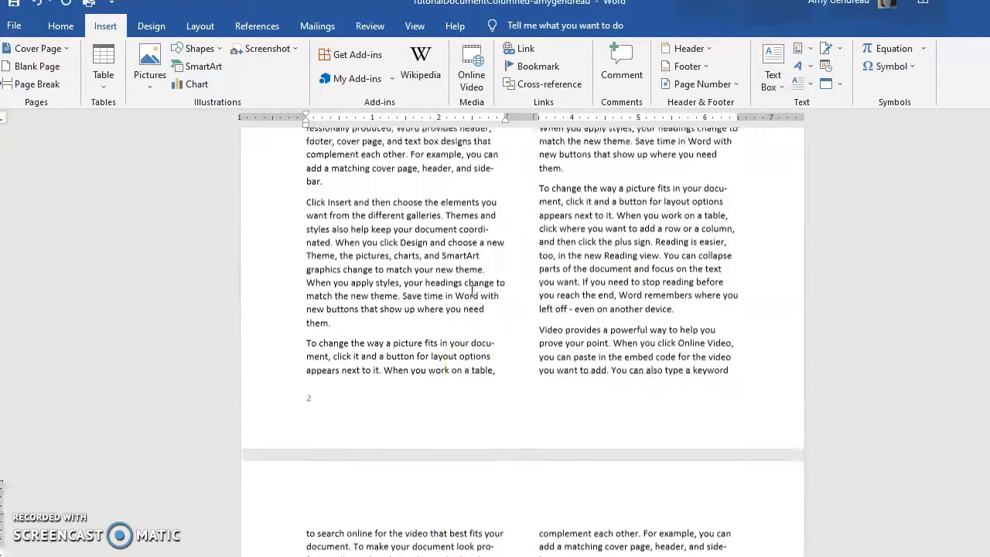
scroll(472, 293, "up", 10)
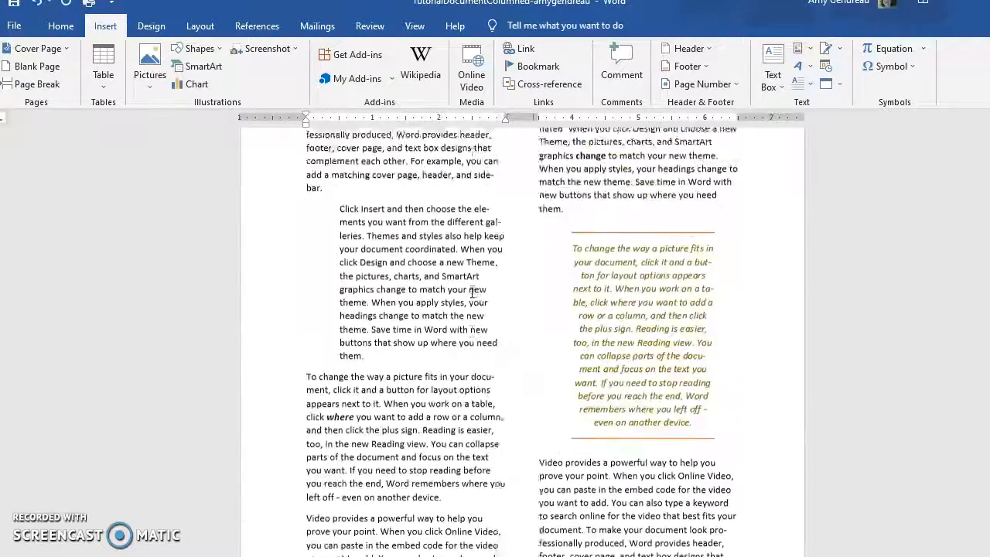
left_click(306, 346)
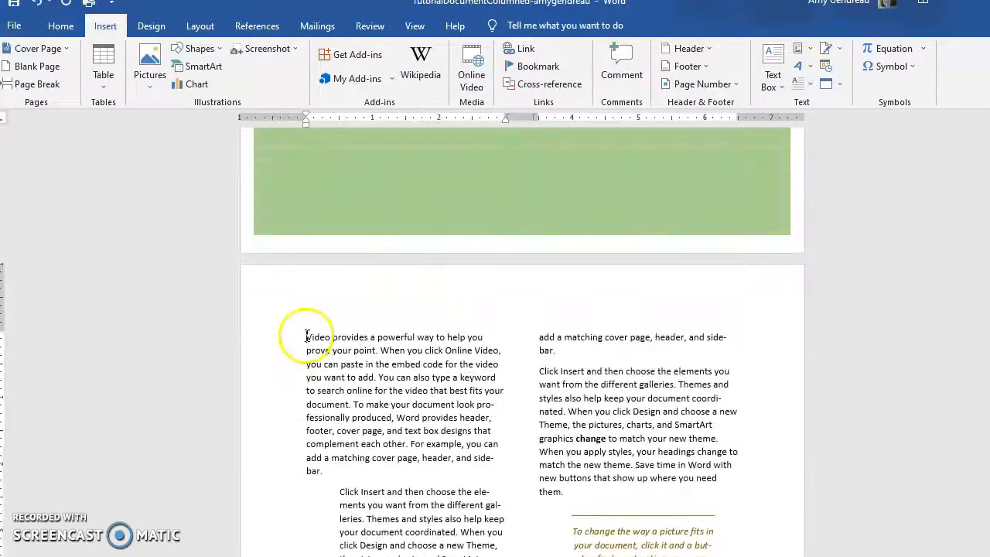
left_click(527, 49)
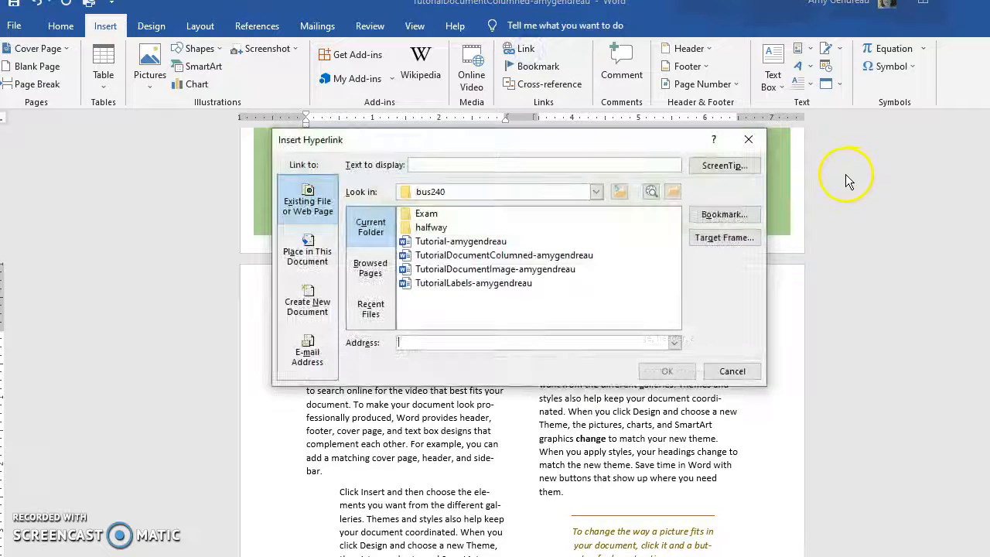
left_click(718, 218)
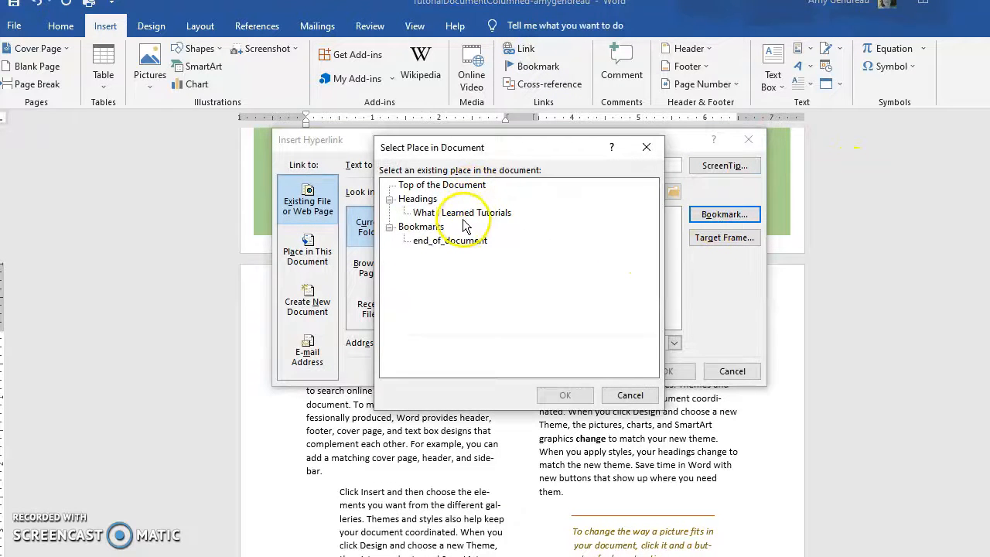
left_click(450, 241)
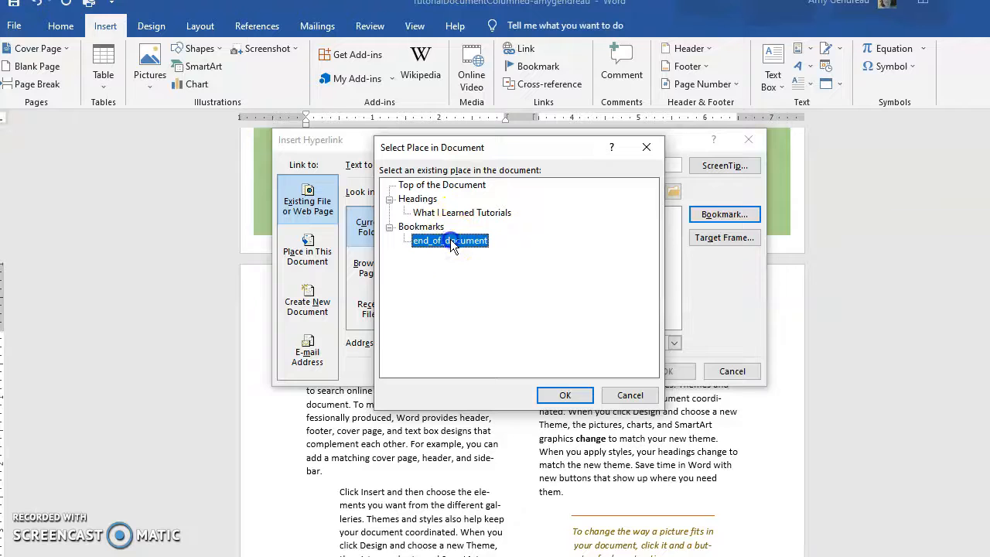
left_click(565, 395)
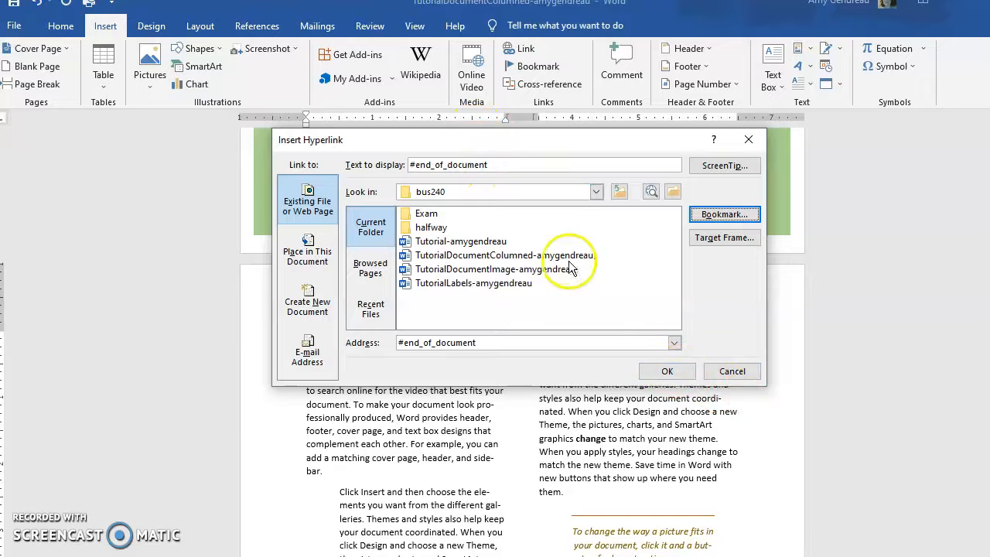
left_click(667, 371)
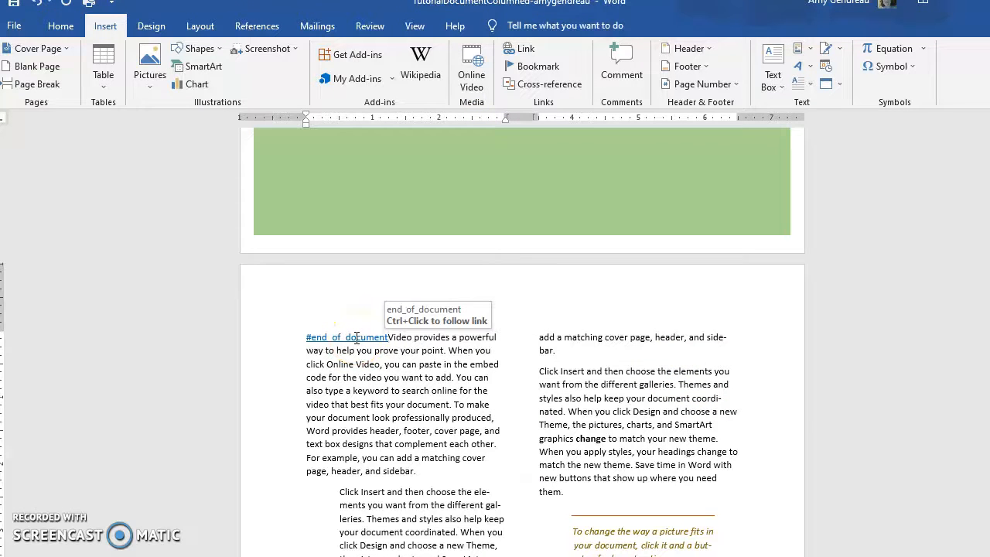
Edit the #end_of_document hyperlink so that its display text reads "END", followed by a space
left_click(355, 337, "ctrl")
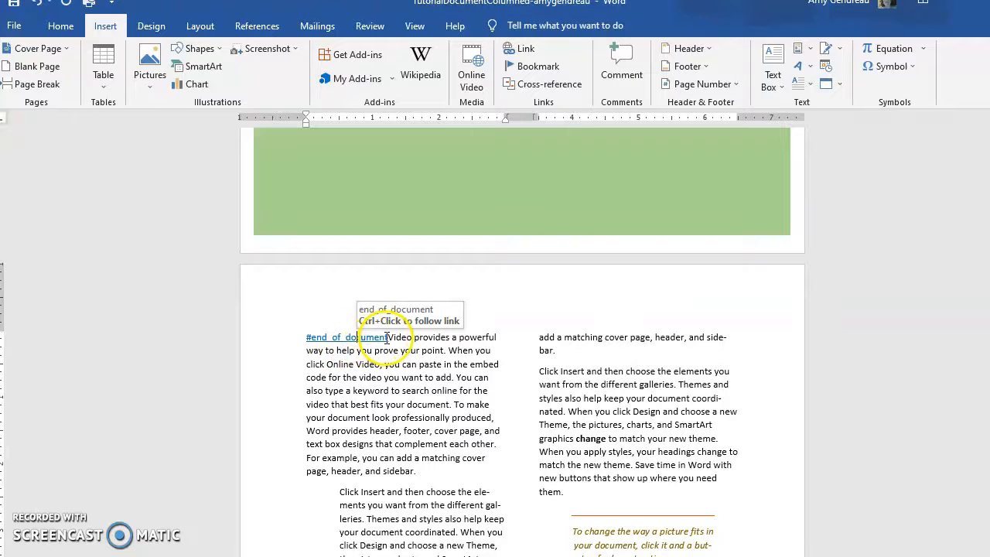
left_click(375, 344)
right_click(372, 345)
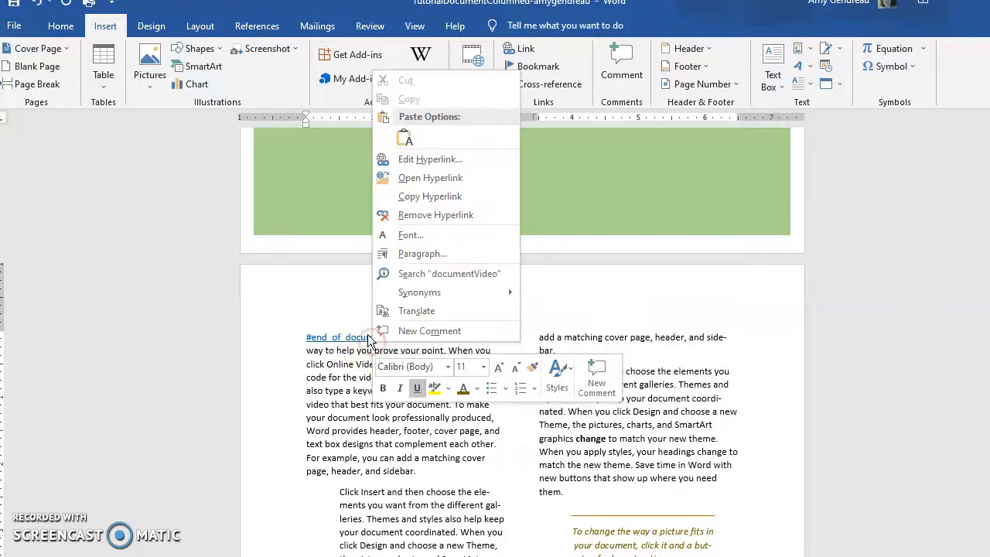
left_click(435, 159)
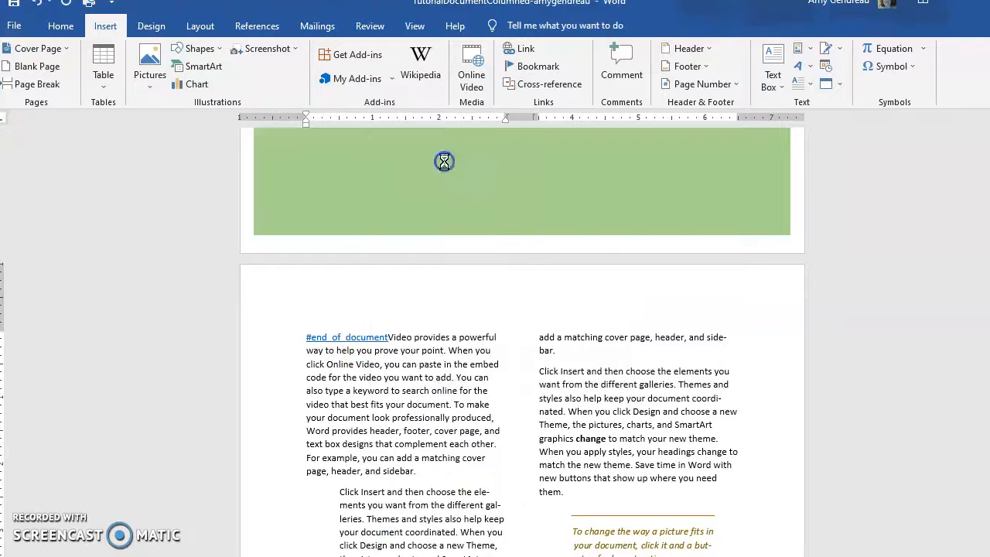
left_click_drag(492, 164, 348, 161)
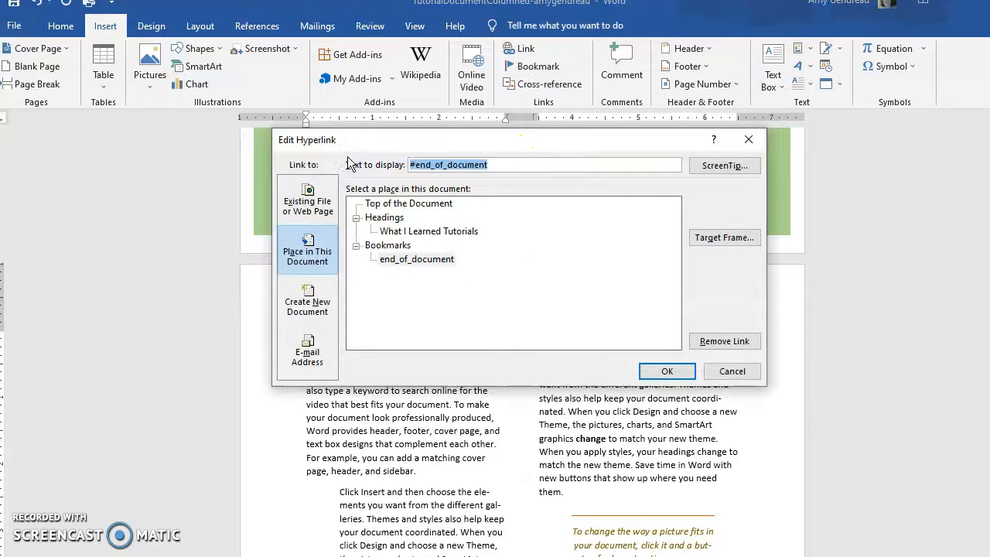
type("En")
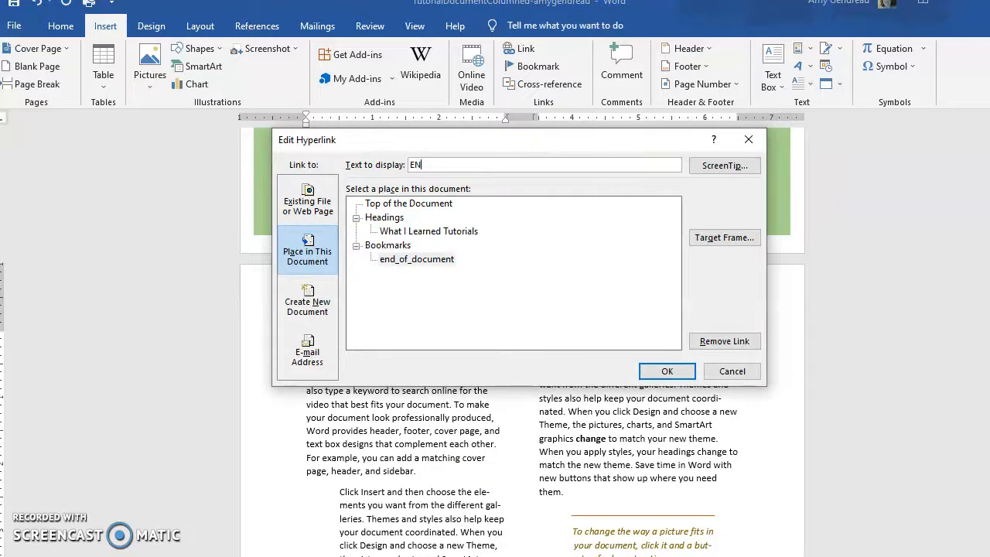
left_click(667, 371)
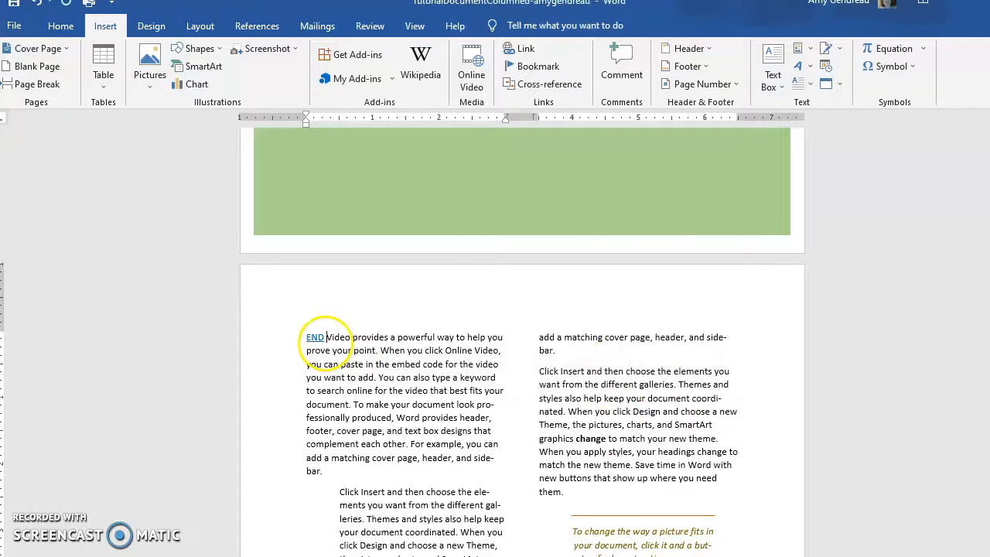
Follow the END link to its bookmark and look over the text around the destination
left_click(311, 338, "ctrl")
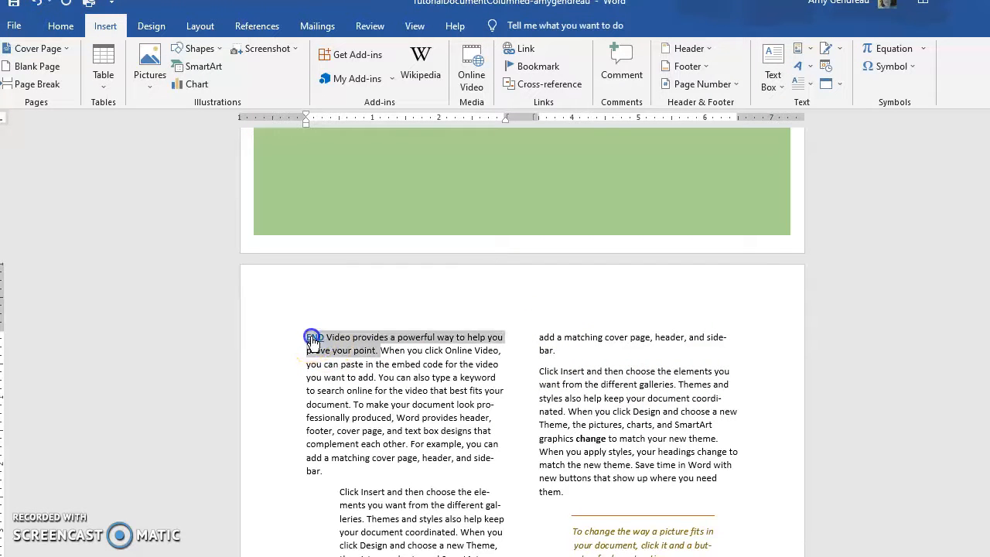
left_click(314, 338, "ctrl")
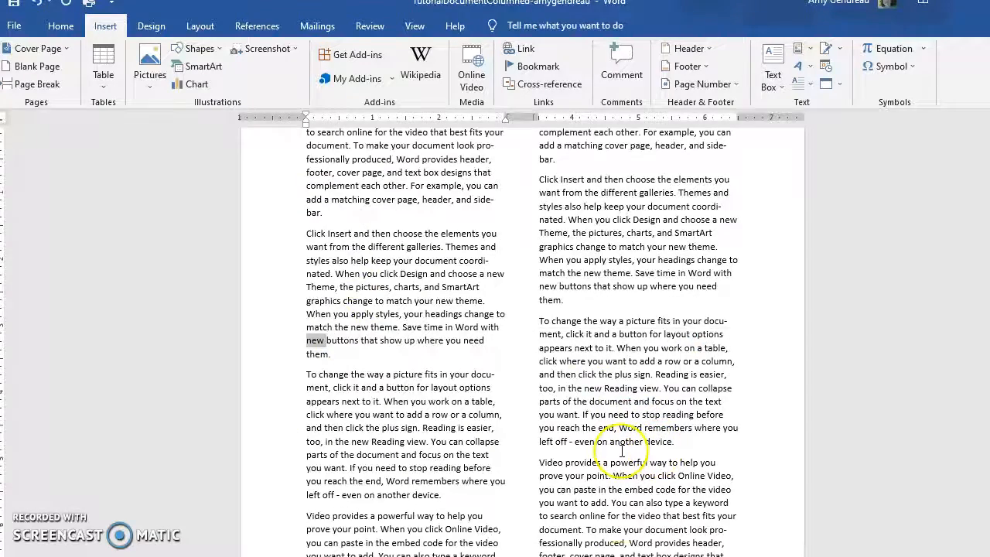
scroll(622, 452, "down", 4)
scroll(621, 451, "up", 4)
scroll(588, 448, "down", 4)
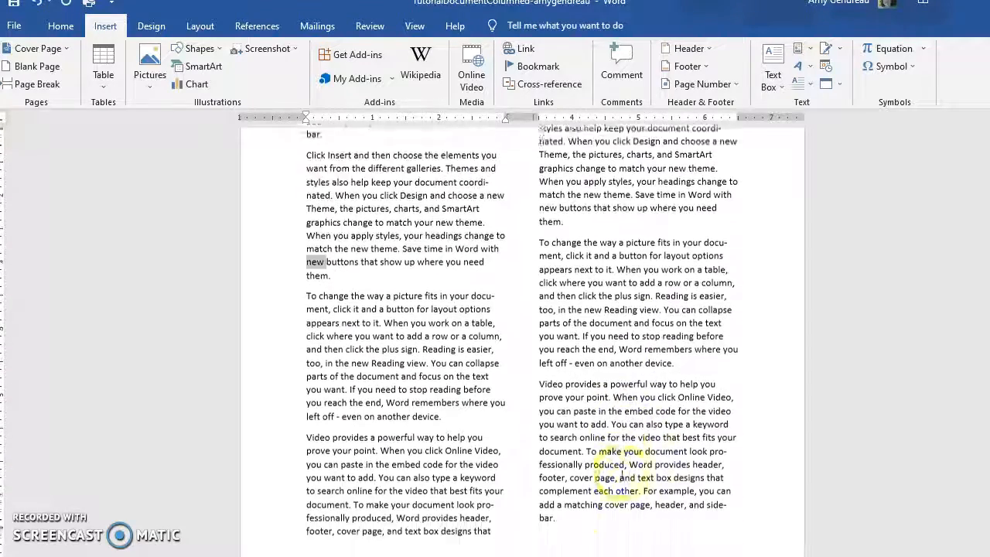
Return to the END link at the start of the text and switch to the TutorialDocumentImage document
left_click(552, 436)
key("ctrl+v")
scroll(405, 317, "up", 1)
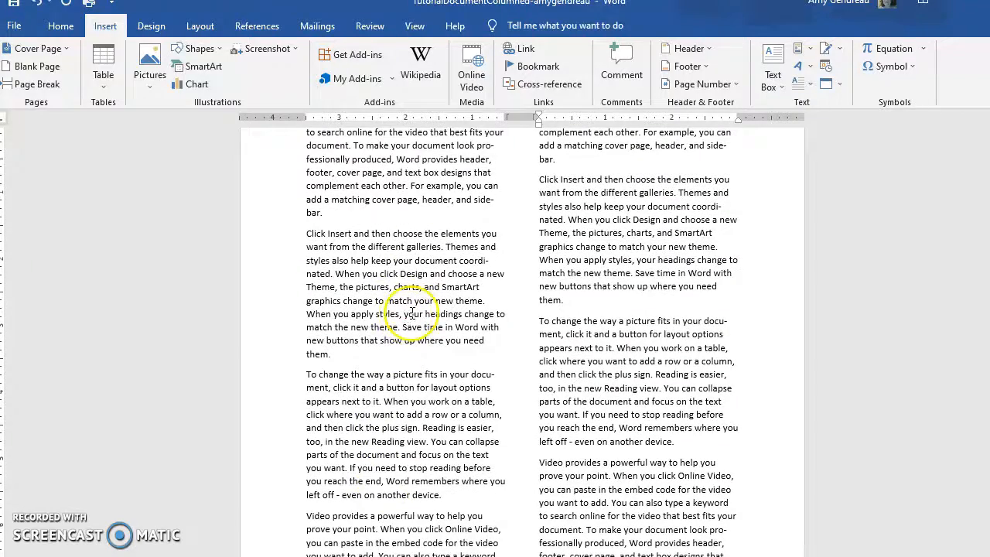
scroll(413, 295, "down", 7)
scroll(412, 313, "down", 15)
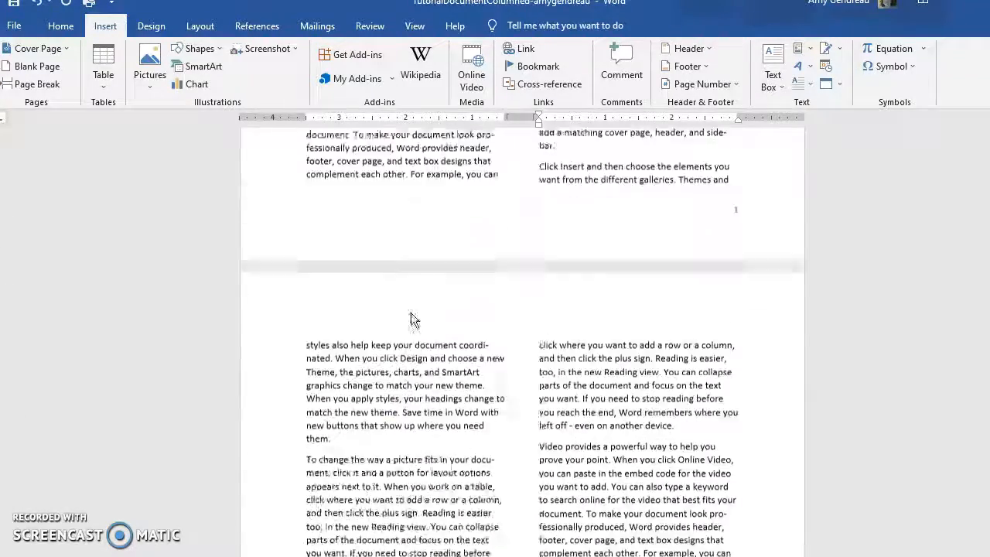
scroll(350, 294, "up", 1)
left_click(351, 294)
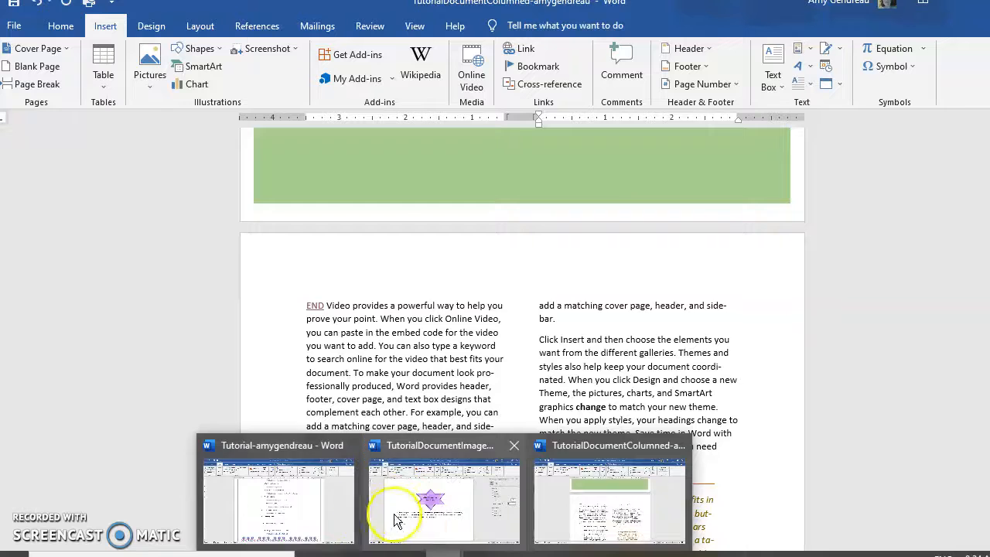
left_click(418, 534)
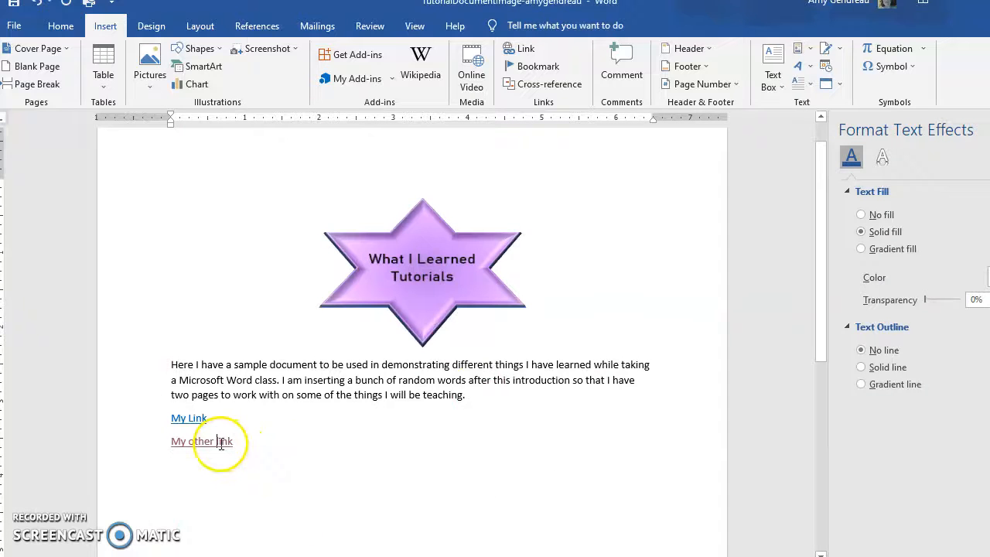